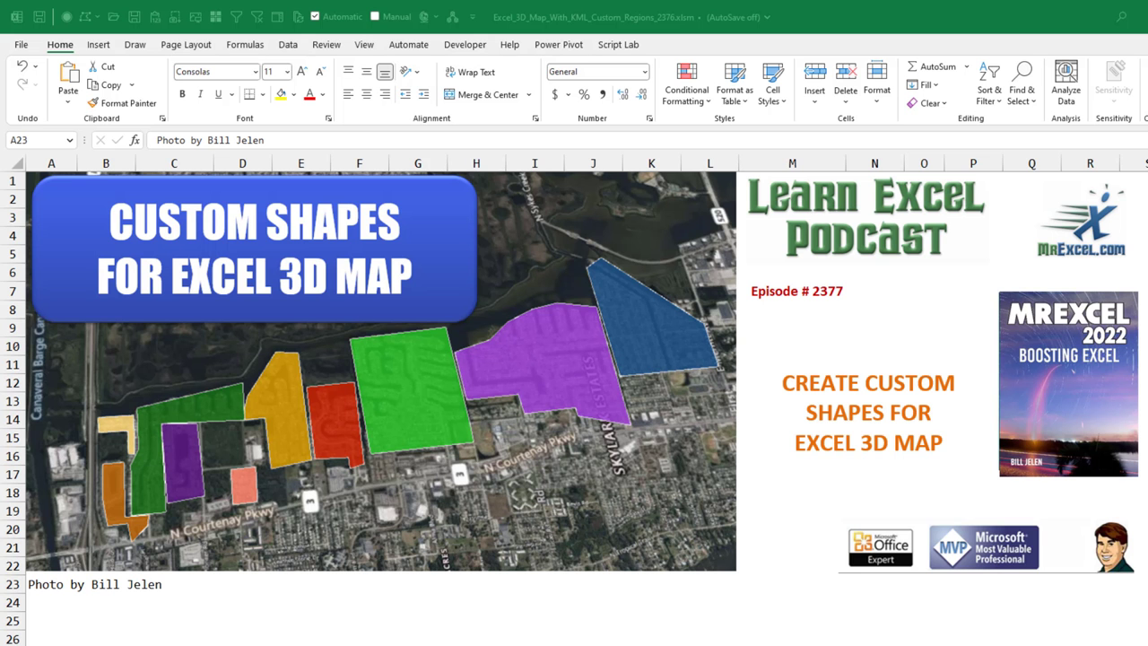
# Move to the 'Neighborhoods or Housing Allotments (Great for Realtors!)' example sheet and scroll down its map.
pyautogui.hotkey('ctrl', 'pagedown')
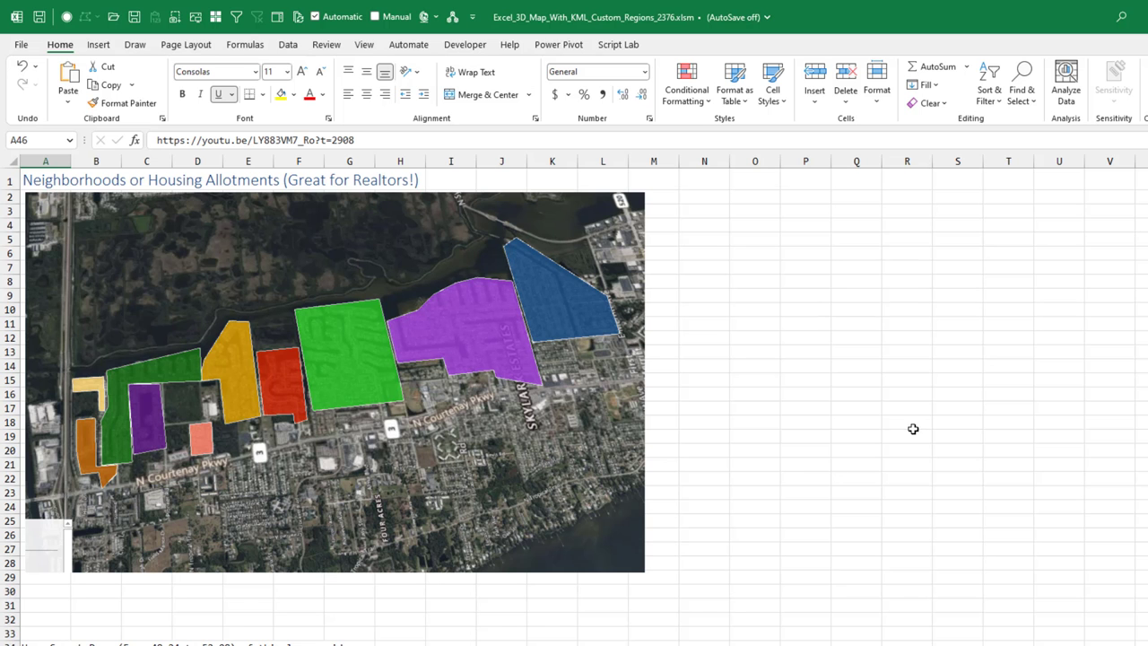
pyautogui.scroll(-5, 999, 436)
pyautogui.scroll(-5, 1001, 436)
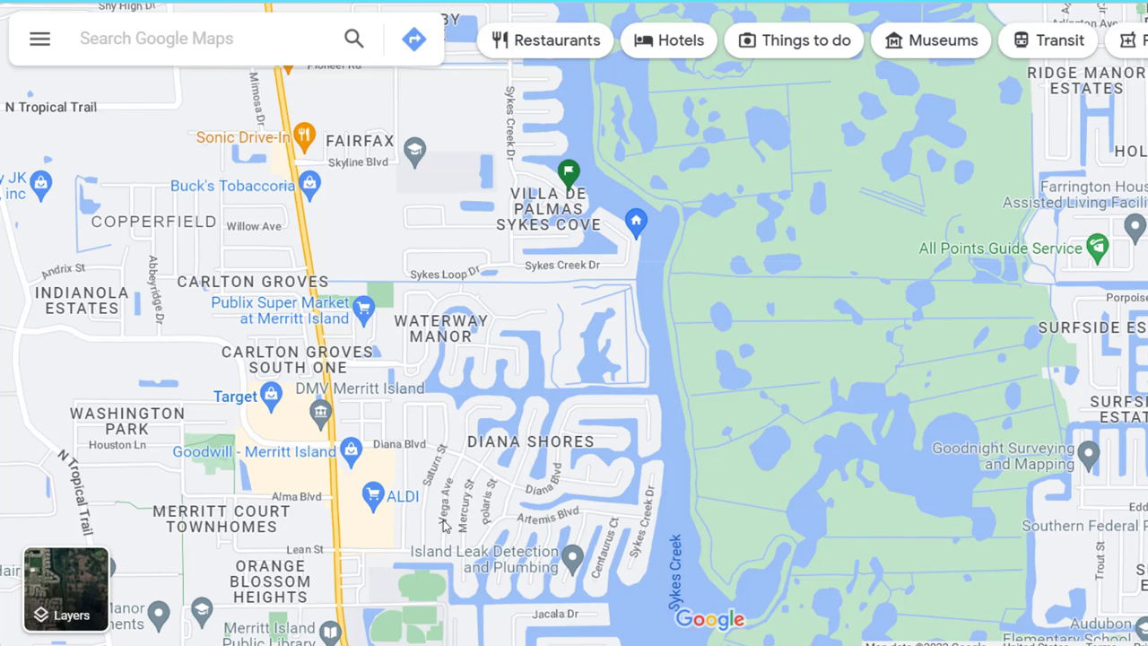
# Create a new blank custom map from the Maps list under Your places.
pyautogui.click(39, 39)
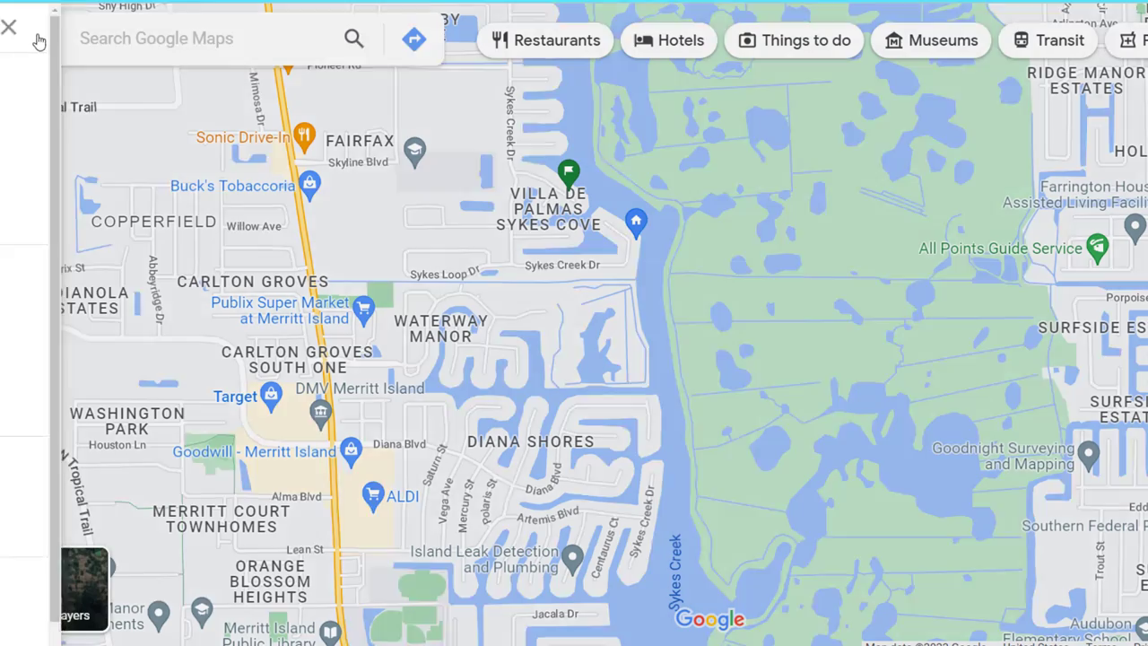
pyautogui.click(102, 79)
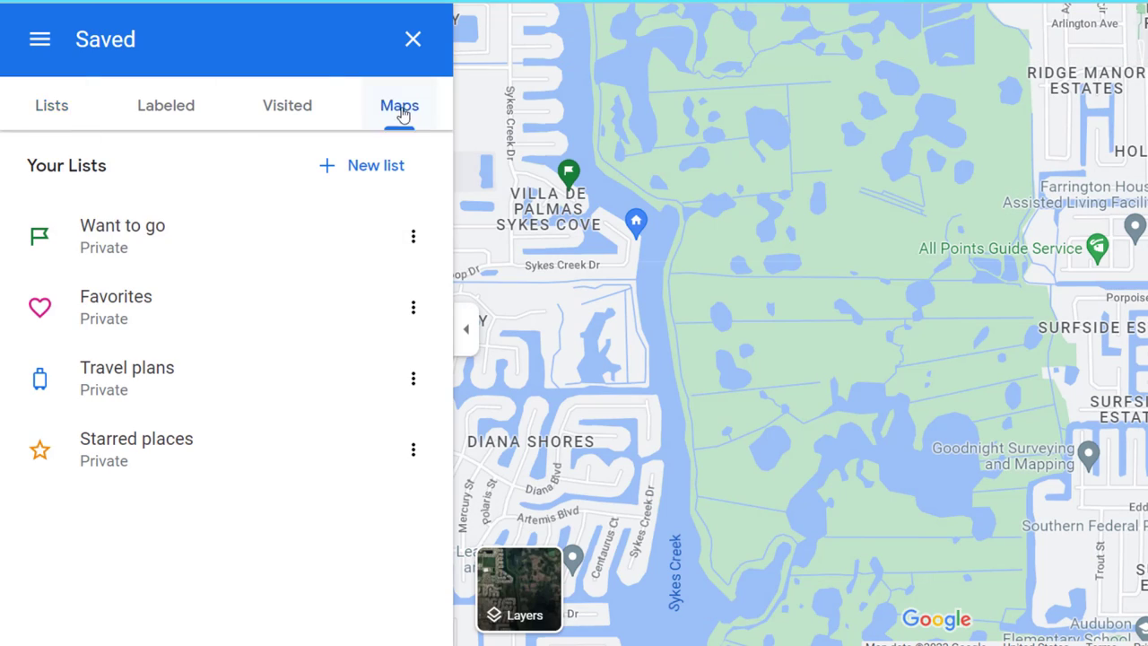
pyautogui.click(400, 109)
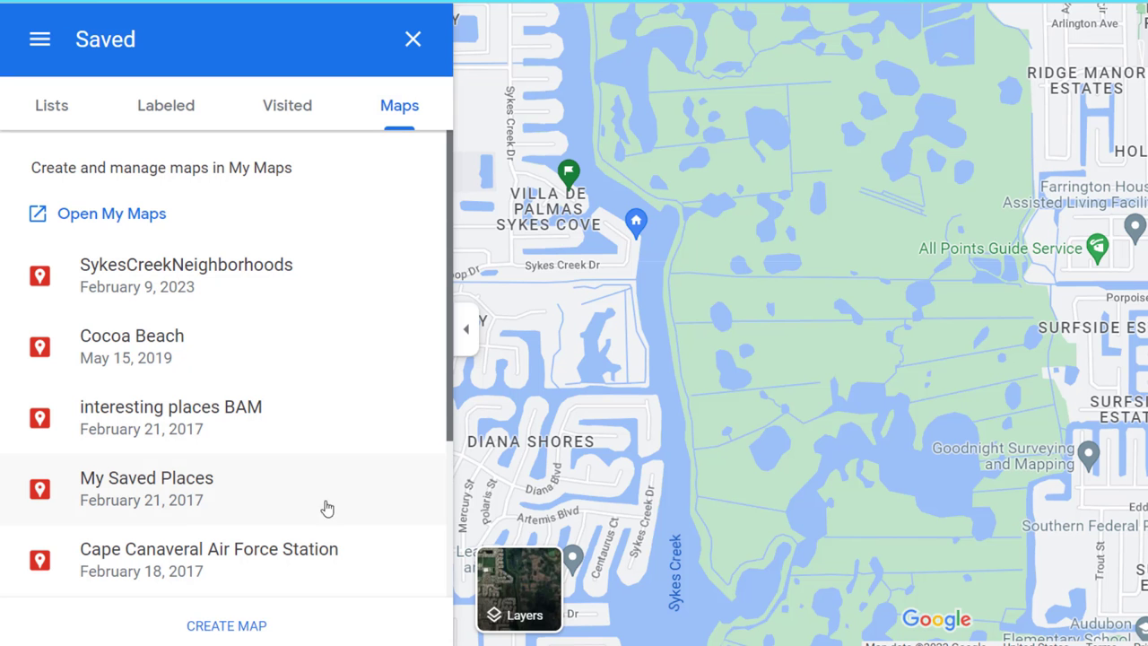
pyautogui.click(226, 626)
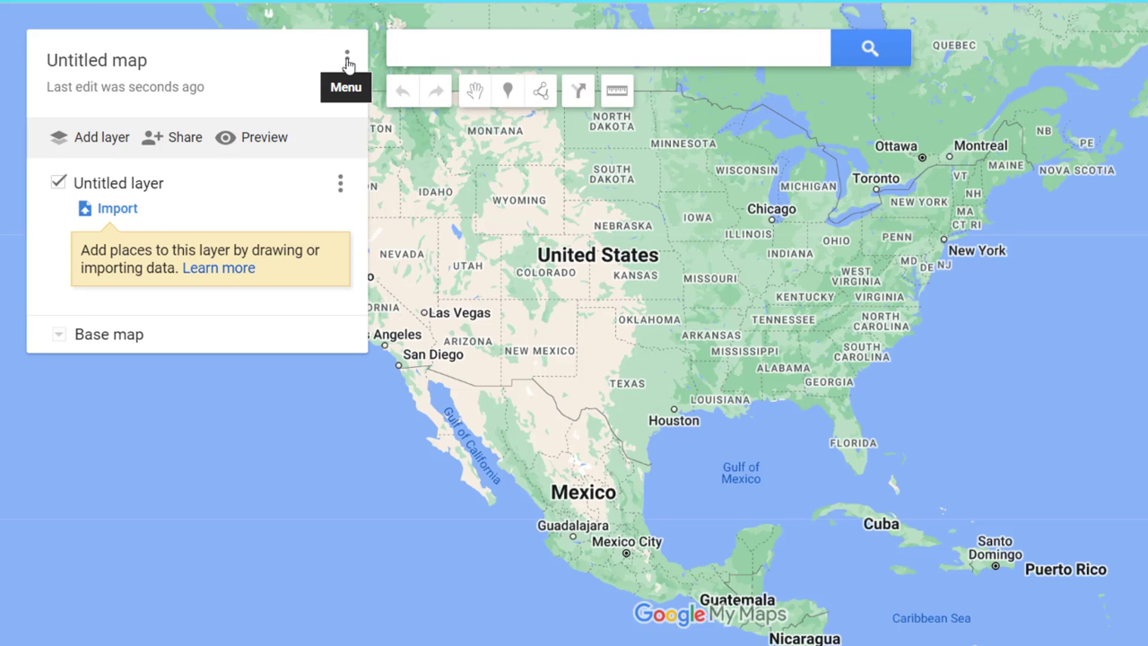
# Rename the untitled map to 'MyNeighborhoods'.
pyautogui.click(142, 66)
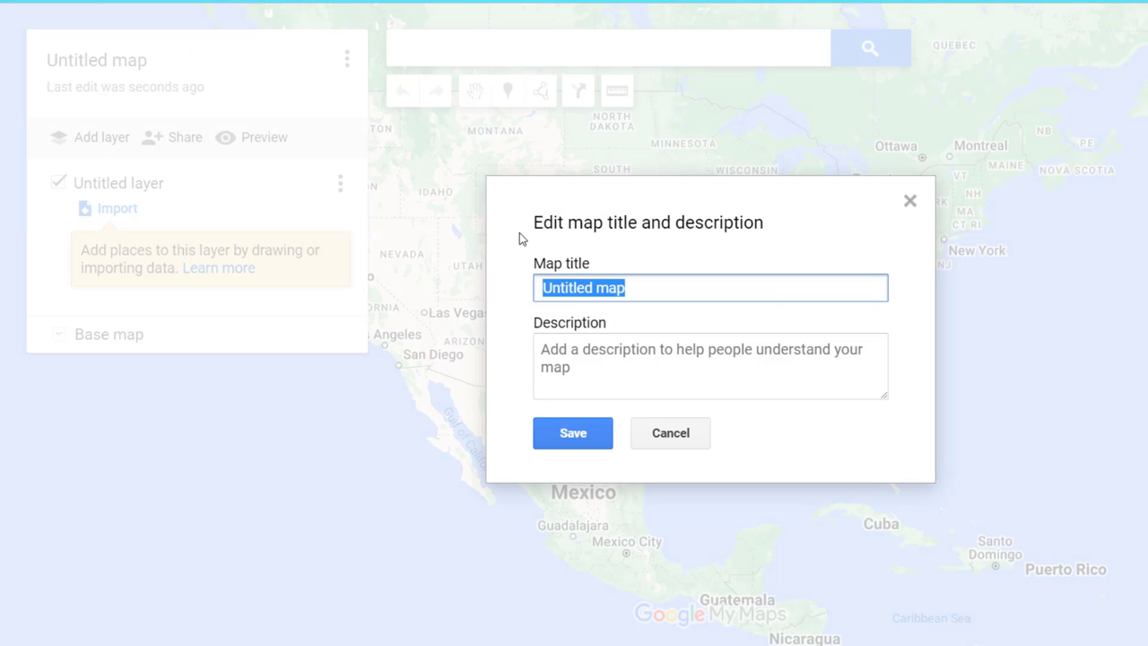
pyautogui.write('MyNeighborhoods')
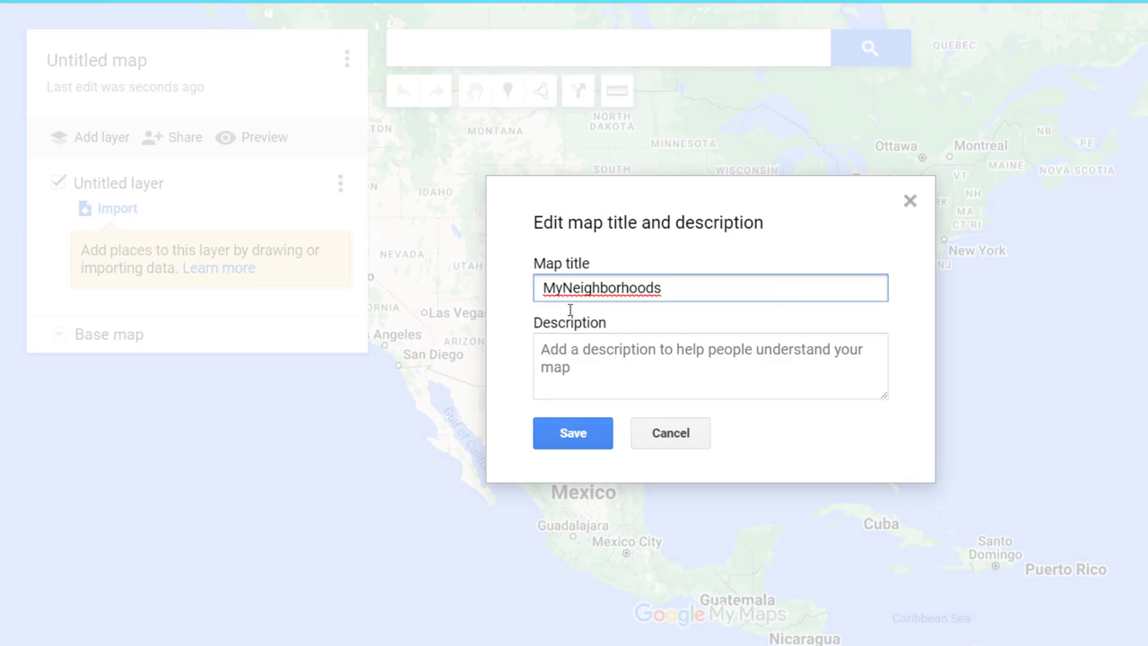
pyautogui.click(571, 429)
# Search for zip code 32953 and zoom in on Merritt Island's streets.
pyautogui.click(448, 51)
pyautogui.write('32953')
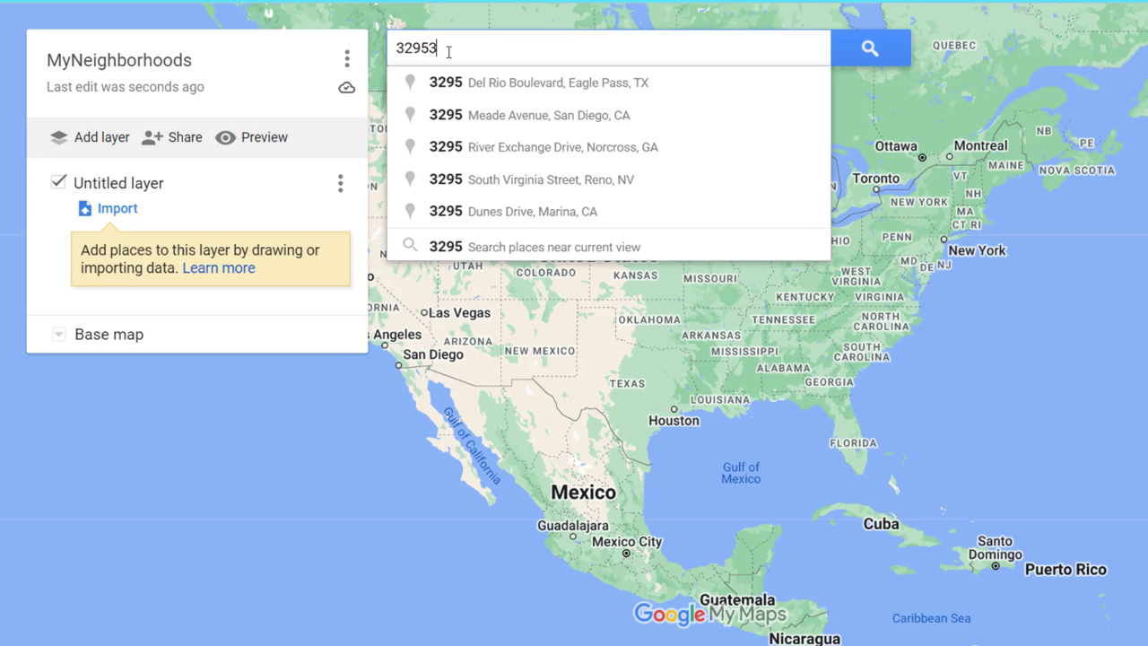
pyautogui.press('Return')
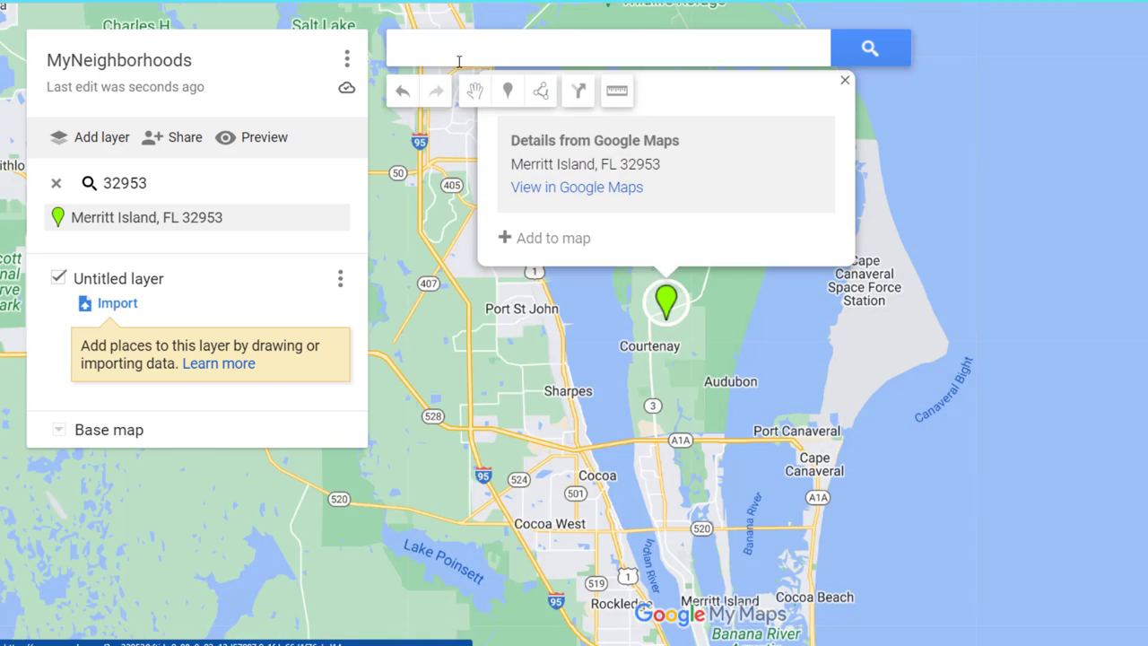
pyautogui.scroll(2, 677, 404)
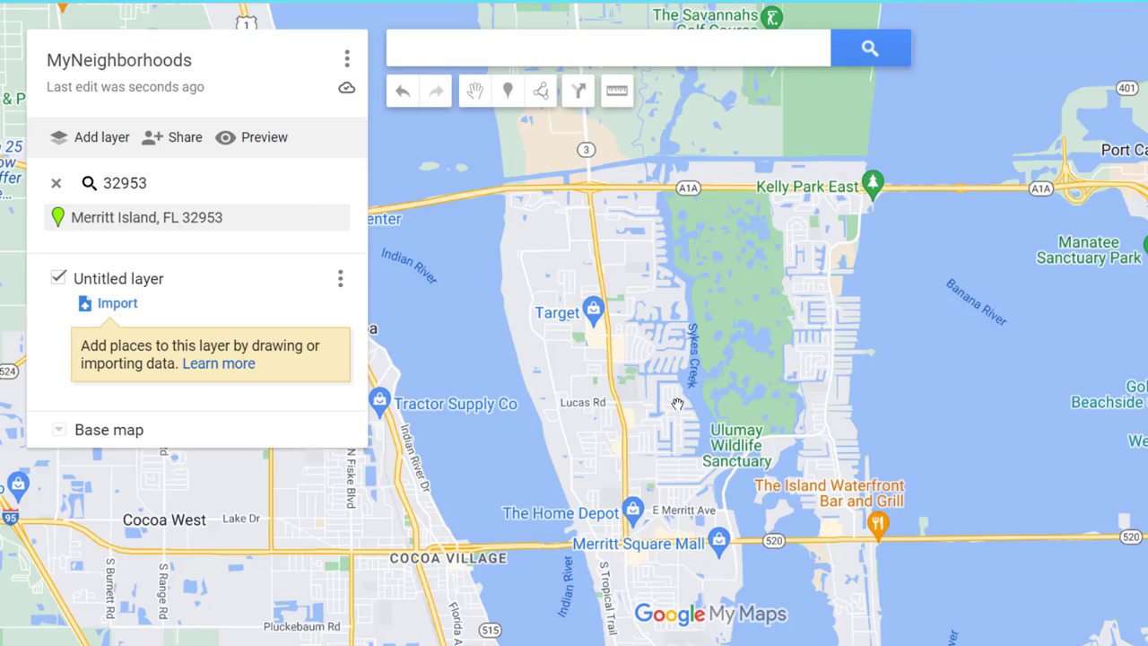
pyautogui.scroll(3, 677, 404)
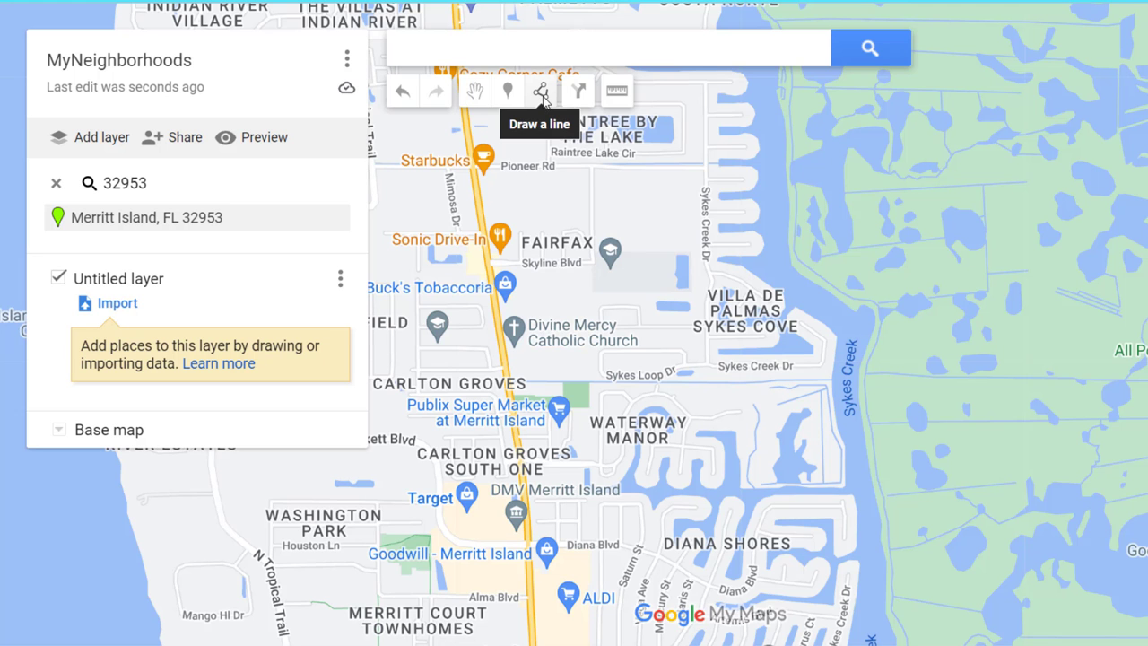
# Draw a closed polygon along the Villa de Palmas Sykes Cove neighborhood boundary.
pyautogui.click(541, 92)
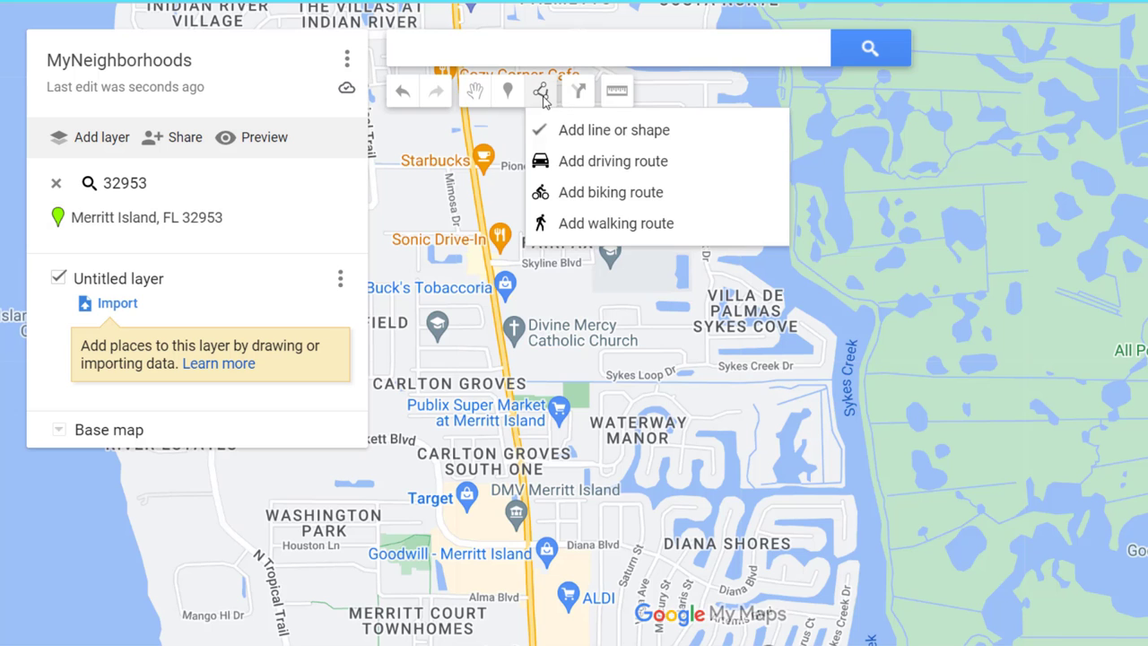
pyautogui.click(592, 130)
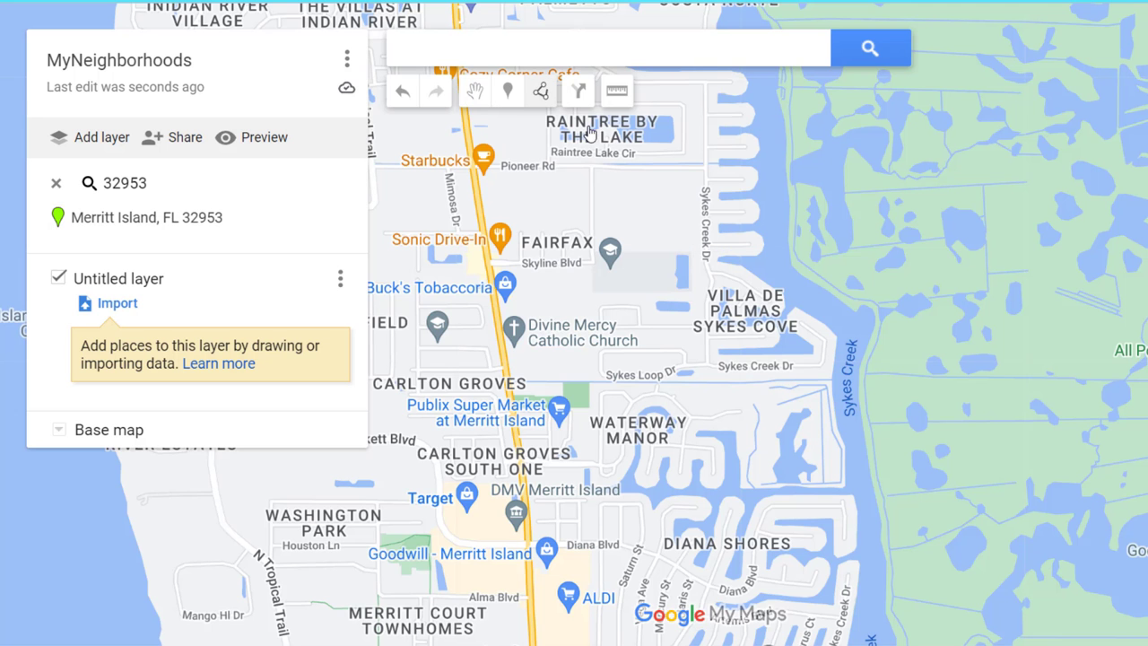
pyautogui.click(715, 259)
pyautogui.click(689, 259)
pyautogui.click(693, 313)
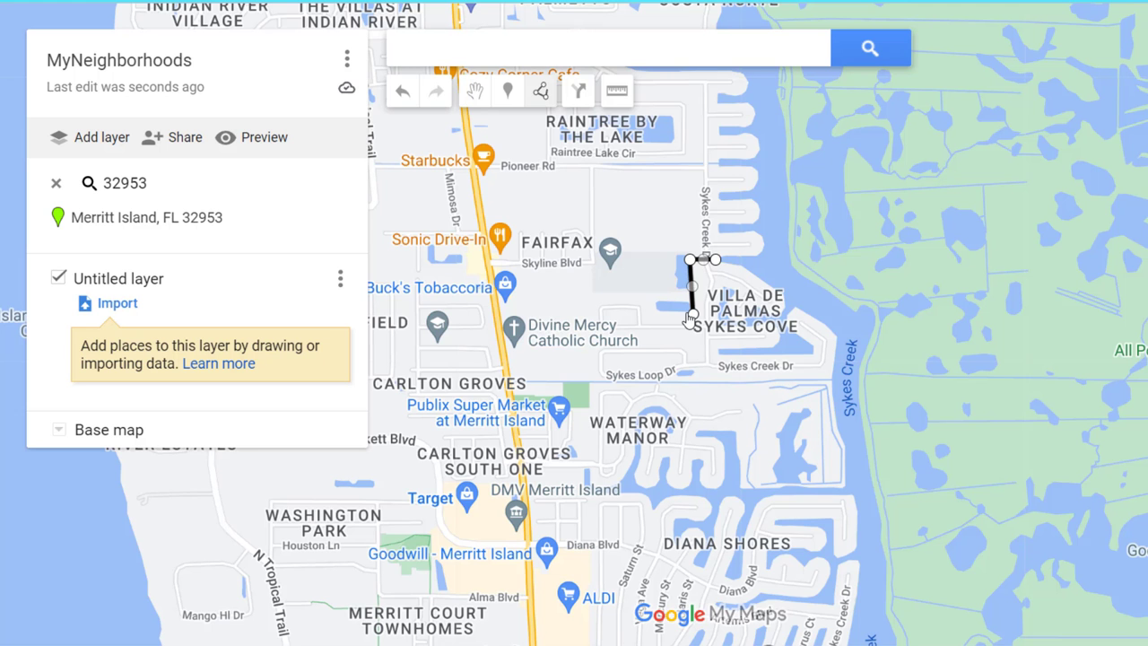
pyautogui.doubleClick(637, 304)
pyautogui.click(588, 302)
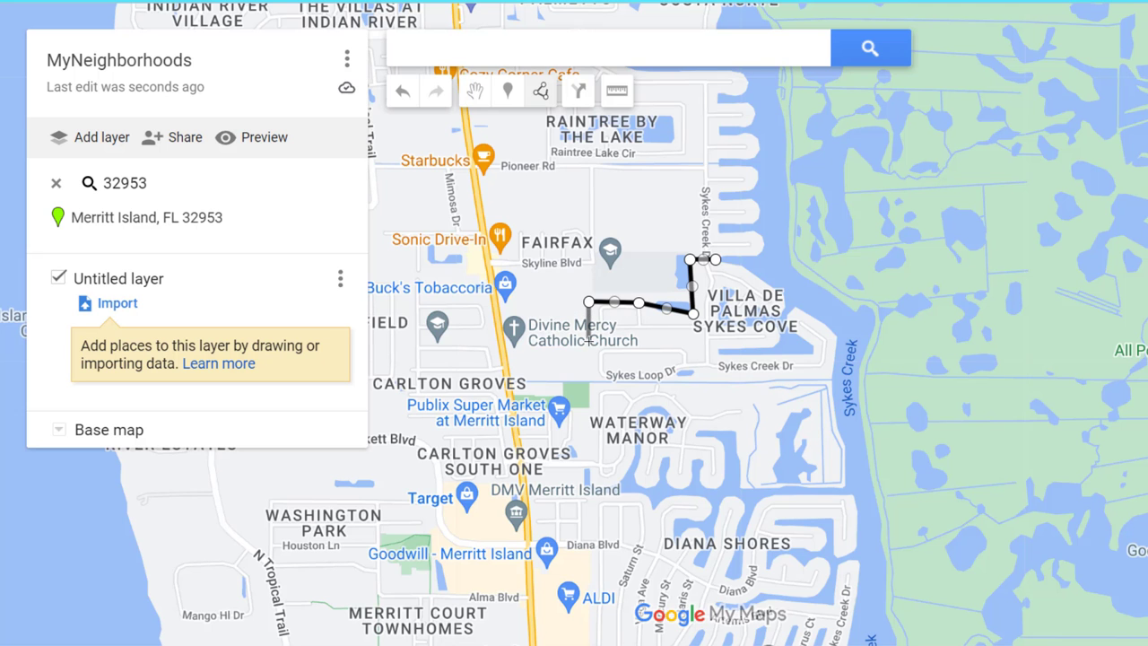
pyautogui.click(593, 379)
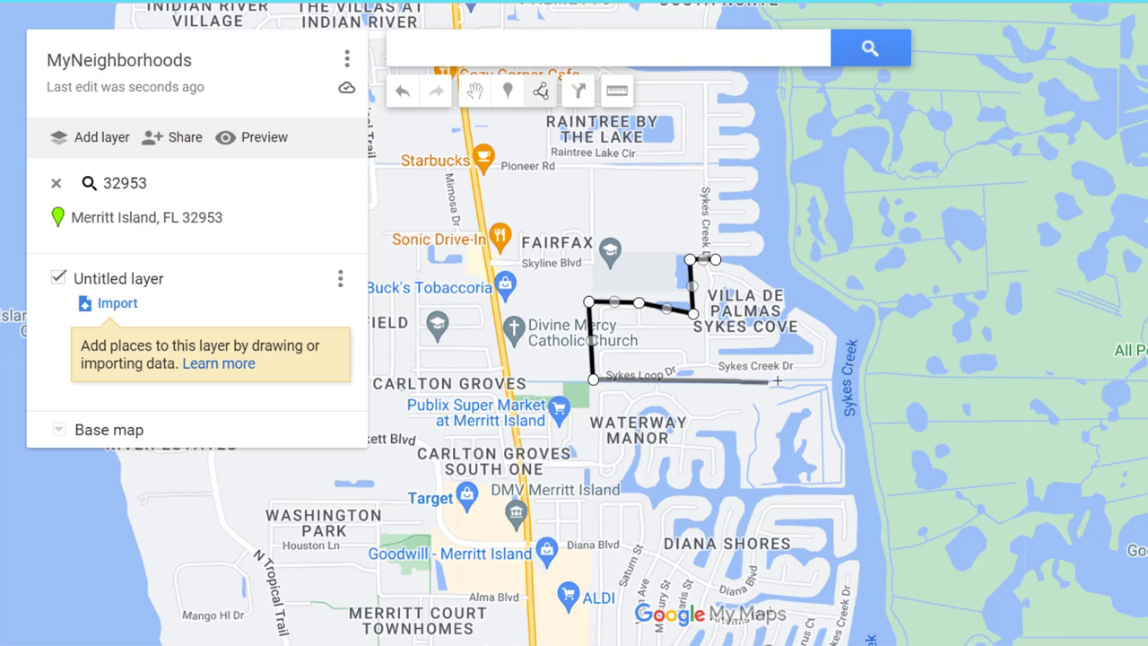
pyautogui.click(832, 379)
pyautogui.click(842, 334)
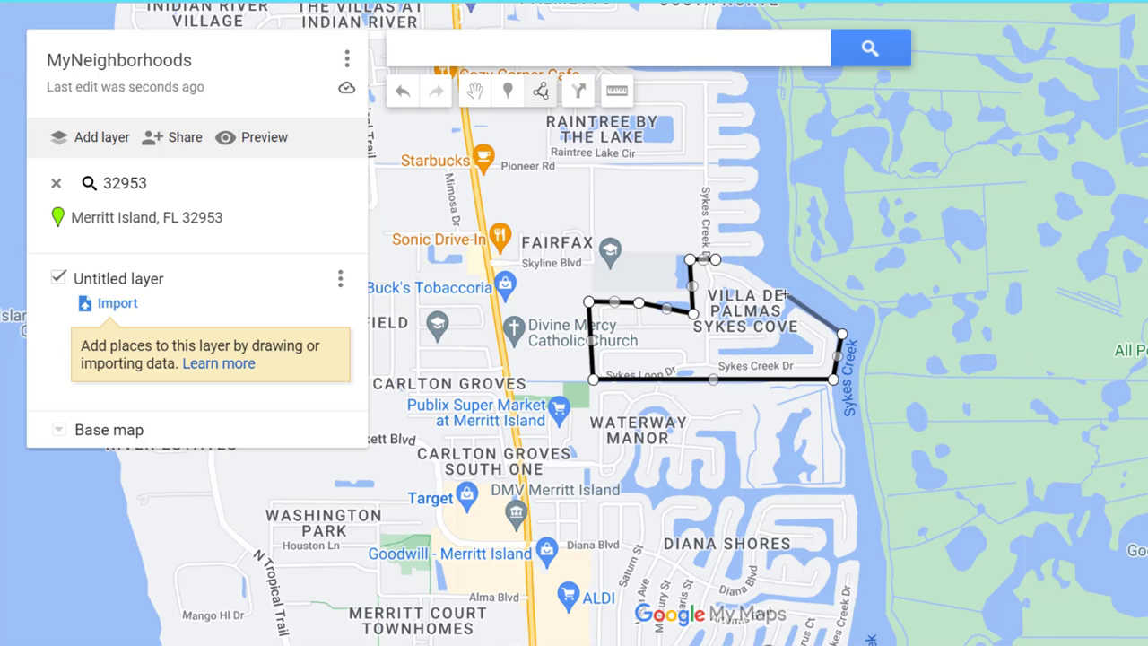
pyautogui.click(737, 262)
pyautogui.click(715, 260)
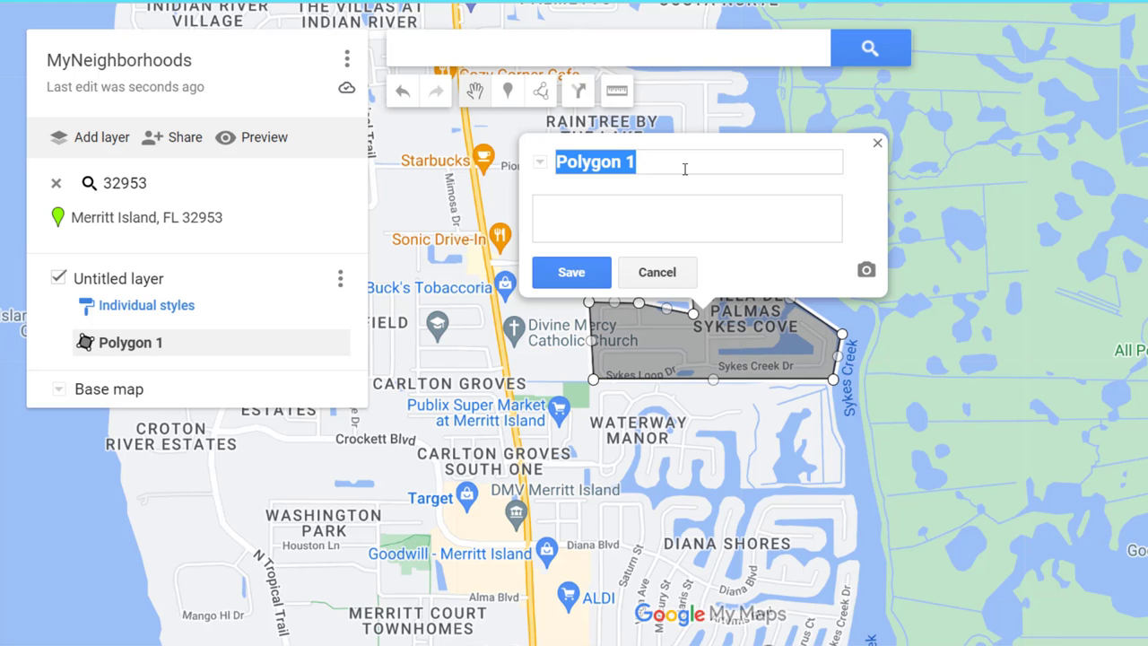
# Name the new shape 'Sykes Cove' and close its details card.
pyautogui.write('Sykes Cove')
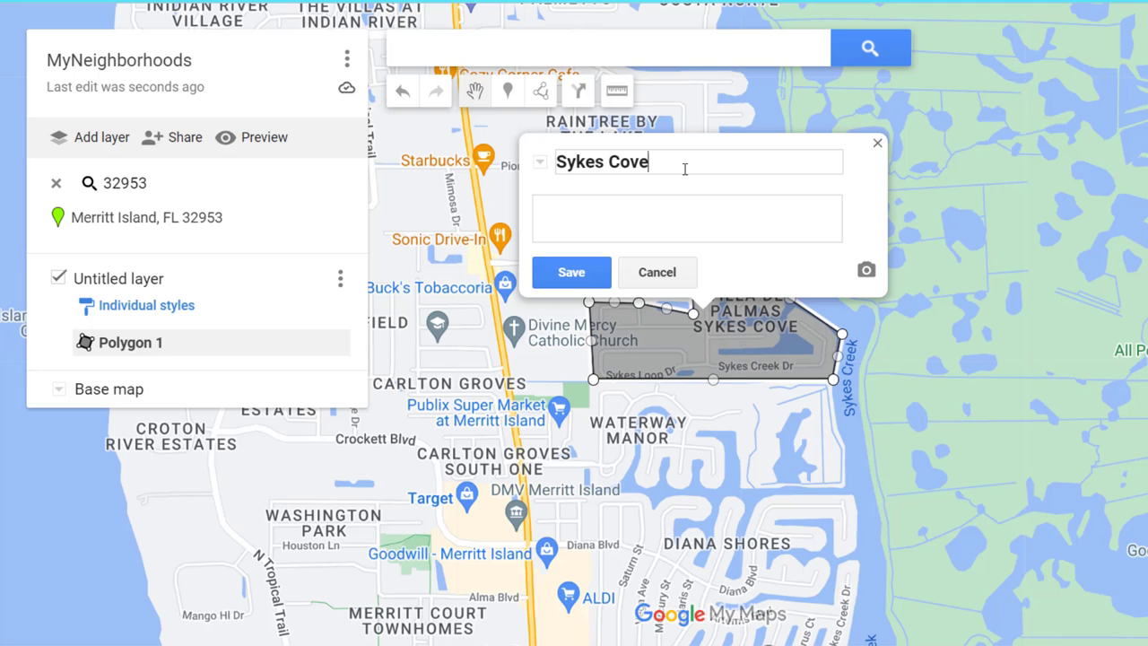
pyautogui.click(575, 267)
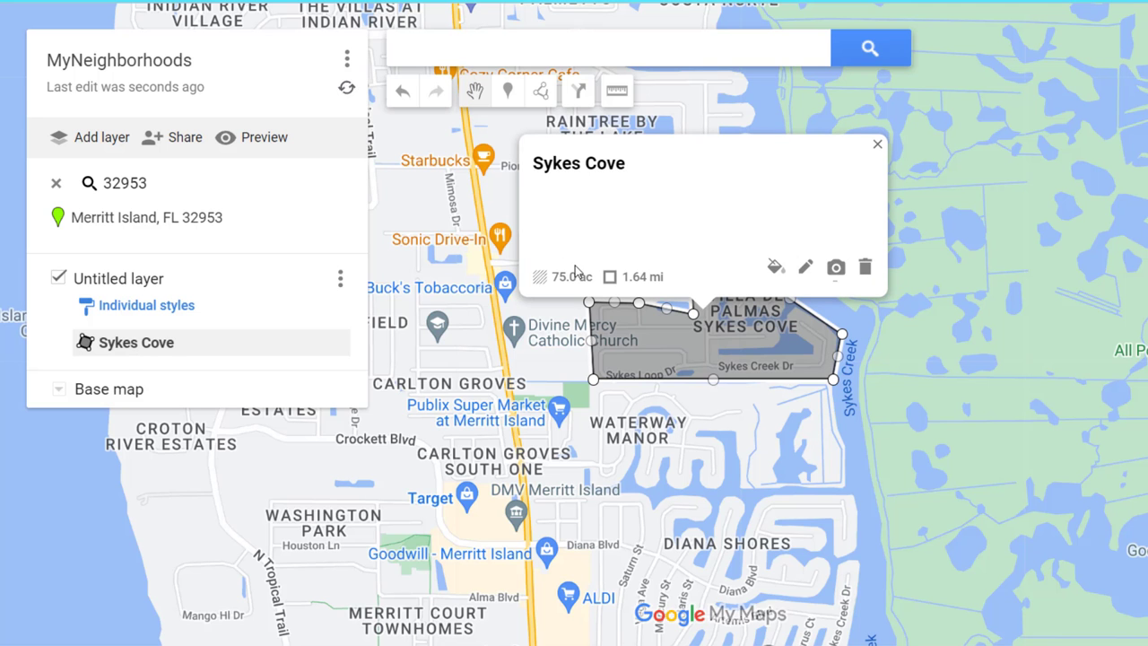
pyautogui.click(877, 144)
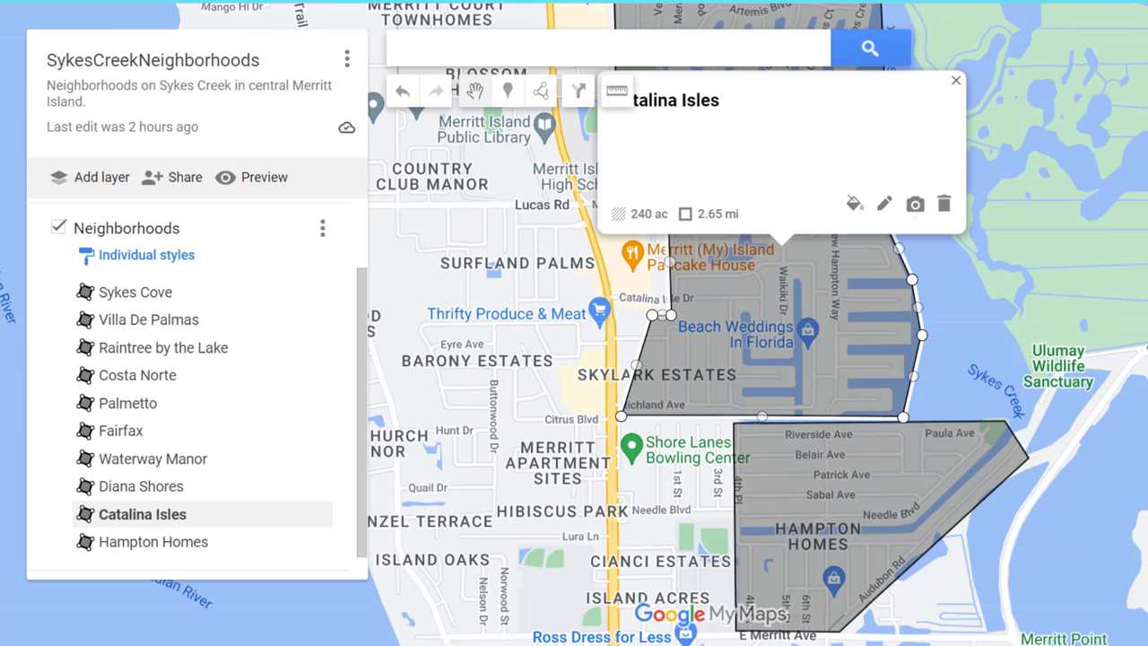
# Close the Catalina Isles card, zoom and pan to show all neighborhoods, then bring up the map options.
pyautogui.click(956, 80)
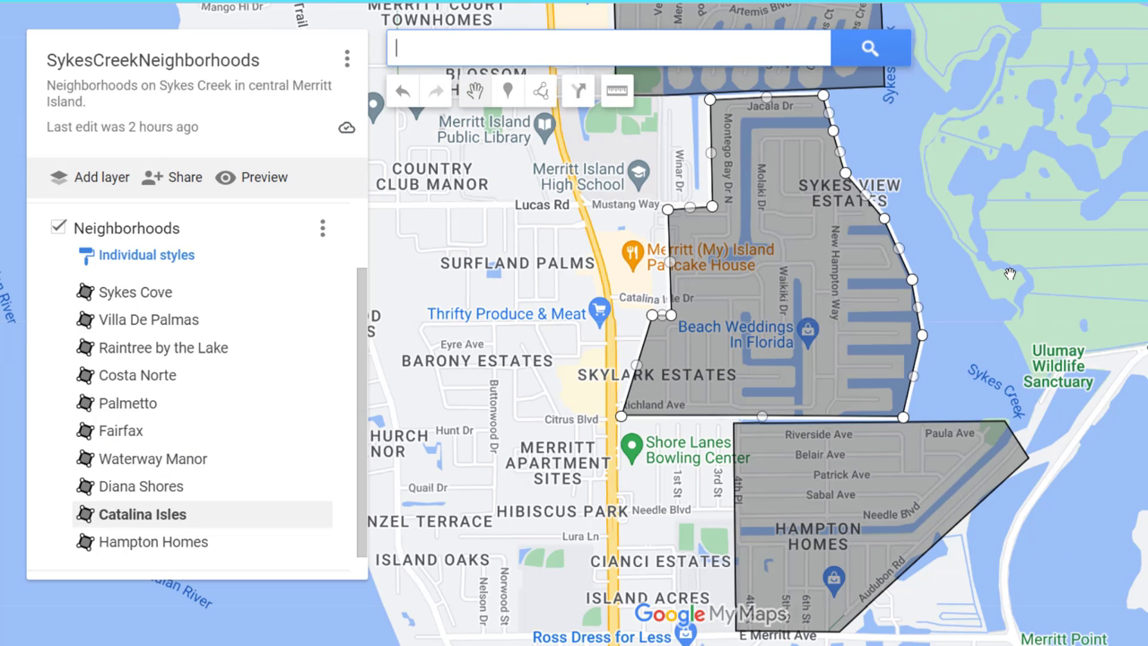
pyautogui.scroll(5, 947, 230)
pyautogui.moveTo(1011, 292); pyautogui.dragTo(965, 325)
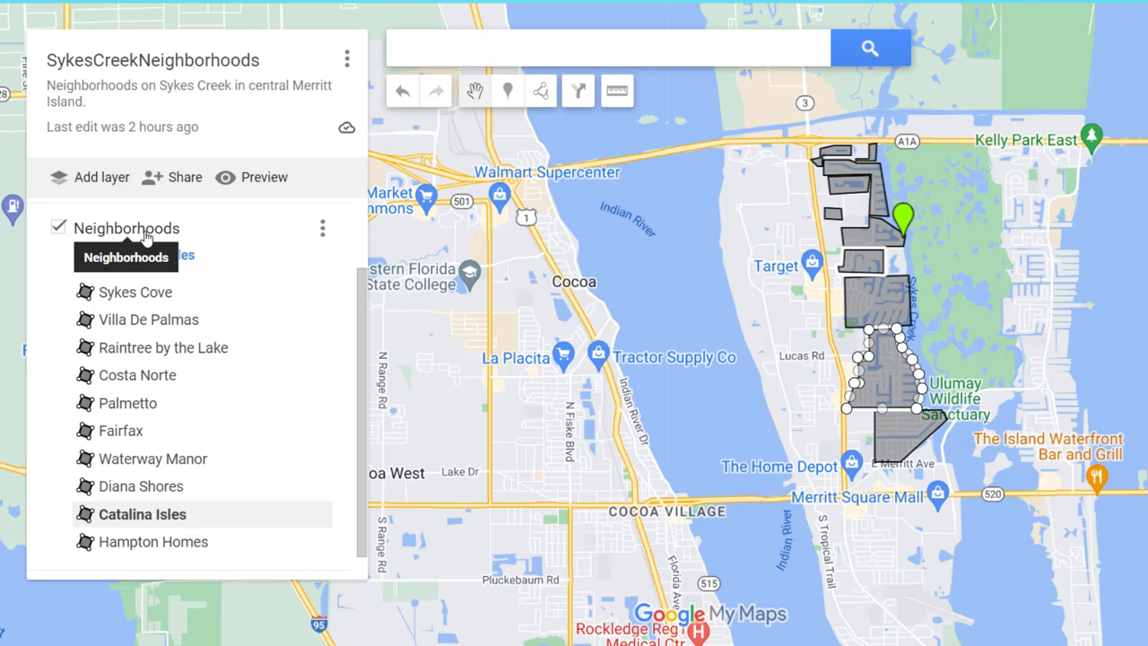
pyautogui.click(348, 63)
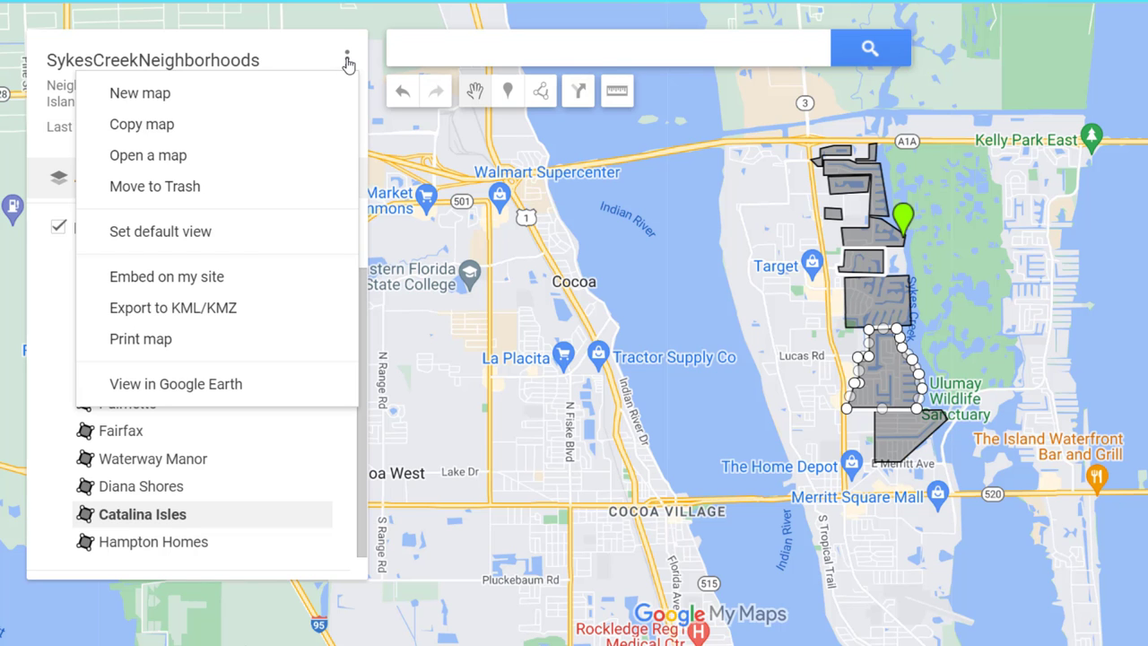
# Download only the Neighborhoods layer as a plain KML file instead of KMZ.
pyautogui.click(191, 309)
pyautogui.click(678, 305)
pyautogui.click(547, 336)
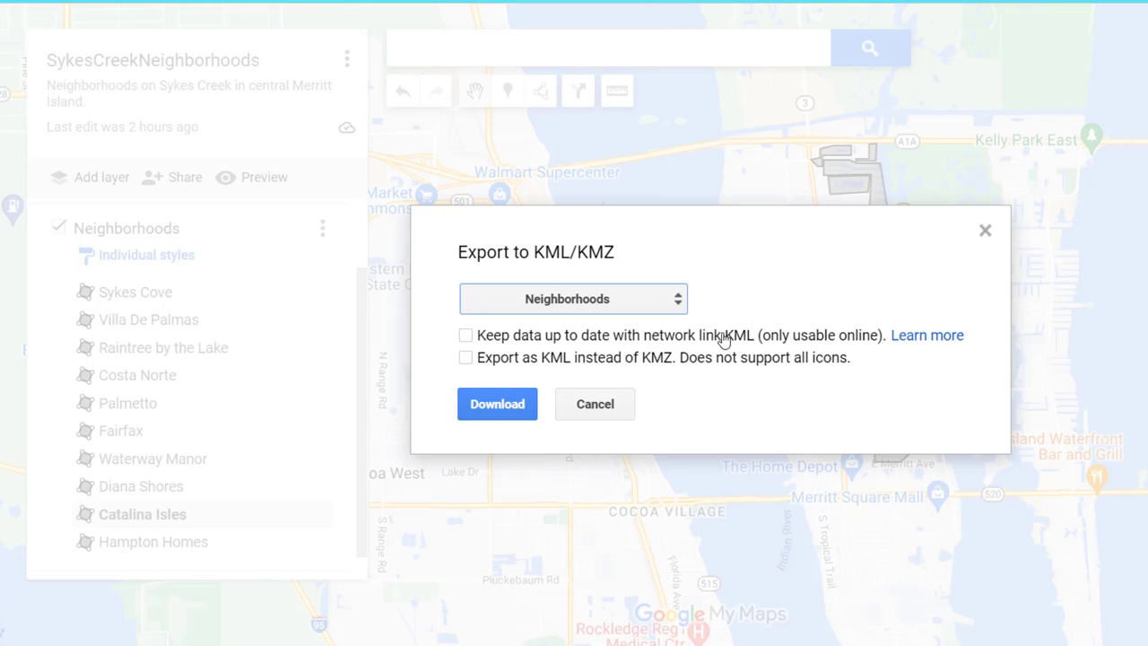
pyautogui.click(467, 359)
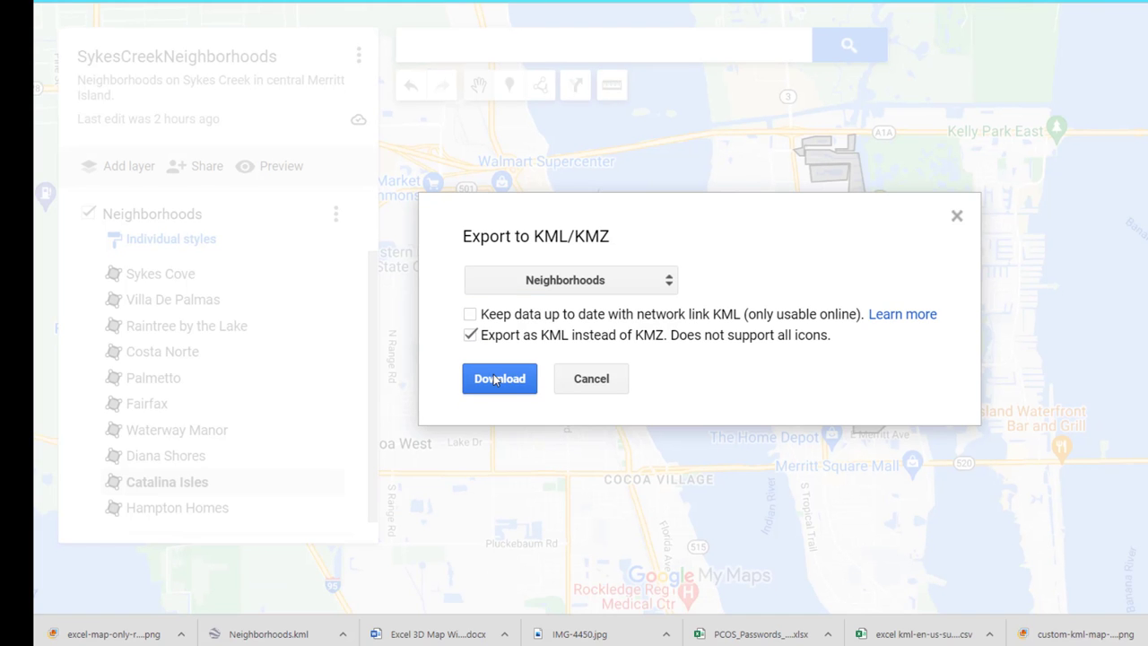
pyautogui.click(494, 380)
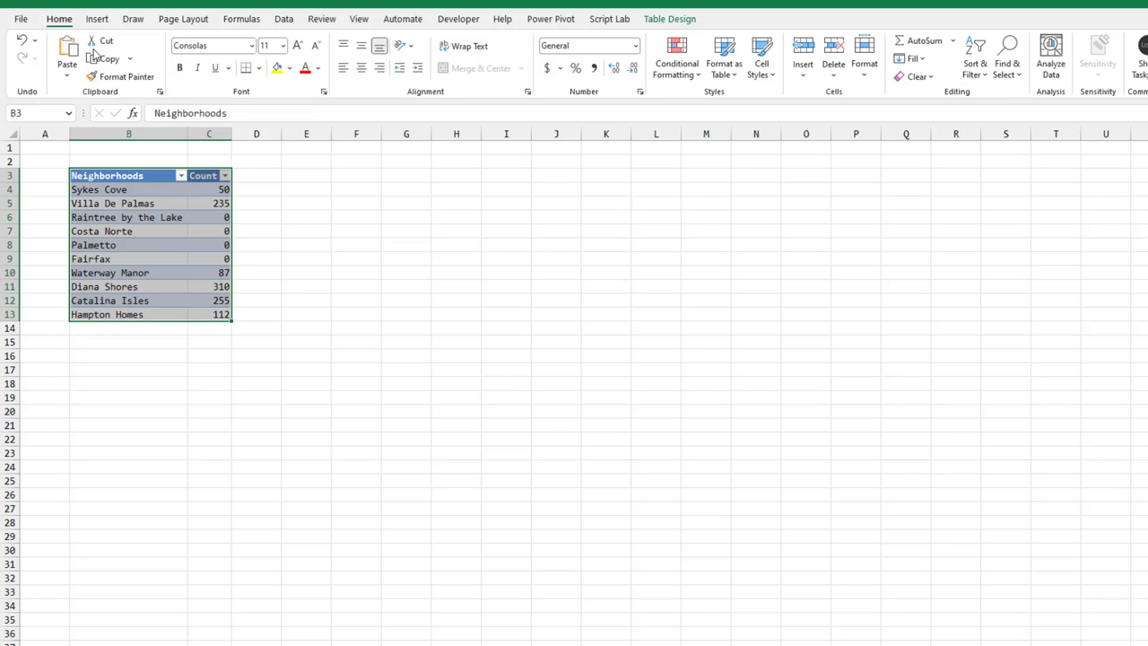
# Launch a 3D Map of the neighborhood table and import Neighborhoods.kml as a custom region set.
pyautogui.click(97, 18)
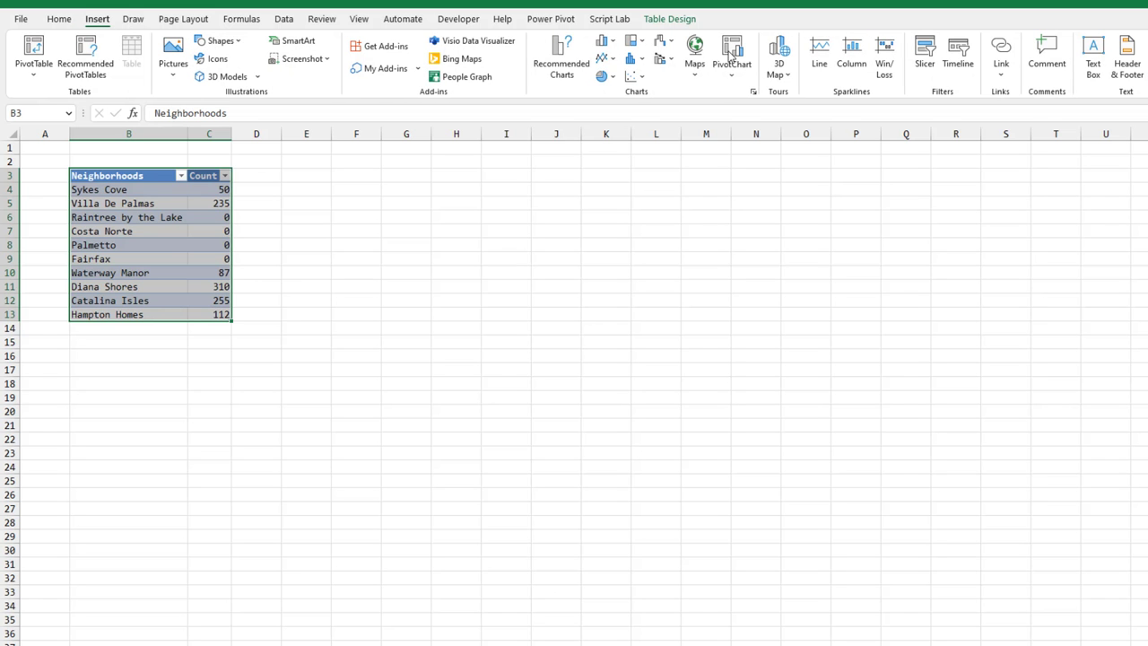
pyautogui.click(780, 52)
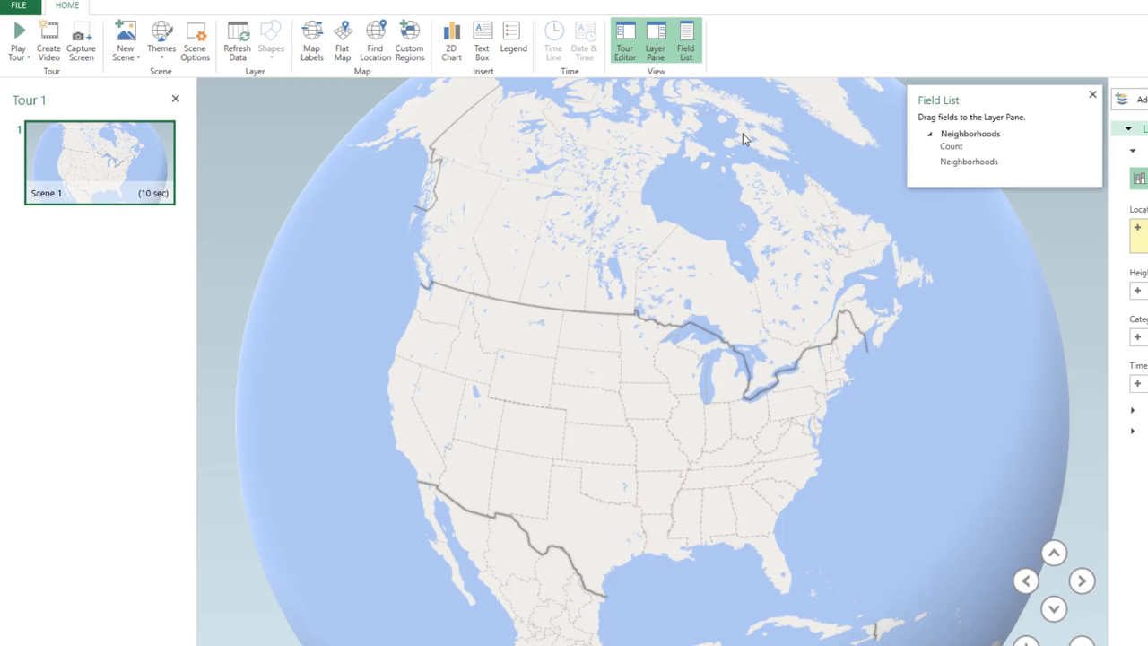
pyautogui.click(411, 38)
pyautogui.click(465, 363)
pyautogui.click(207, 107)
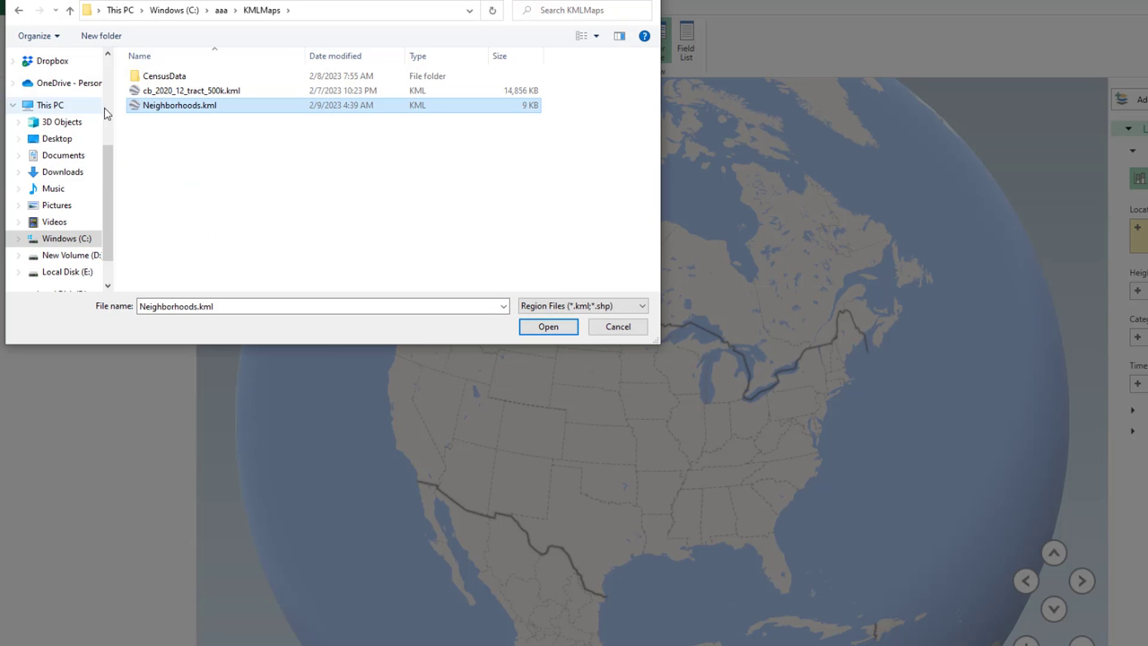
pyautogui.click(547, 329)
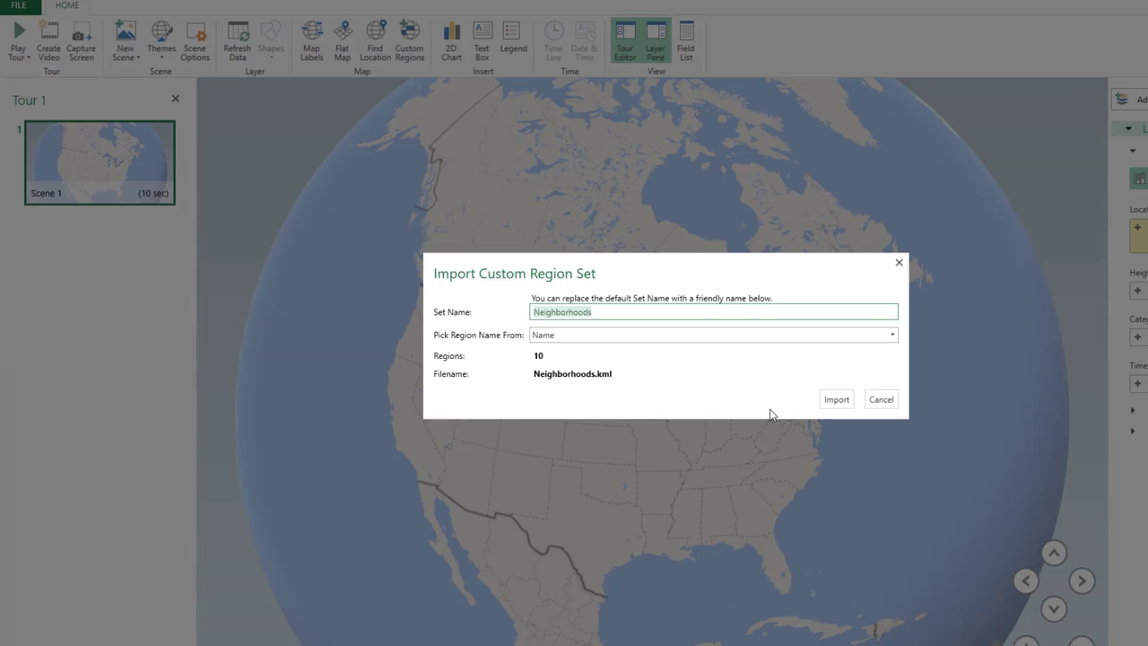
pyautogui.click(836, 401)
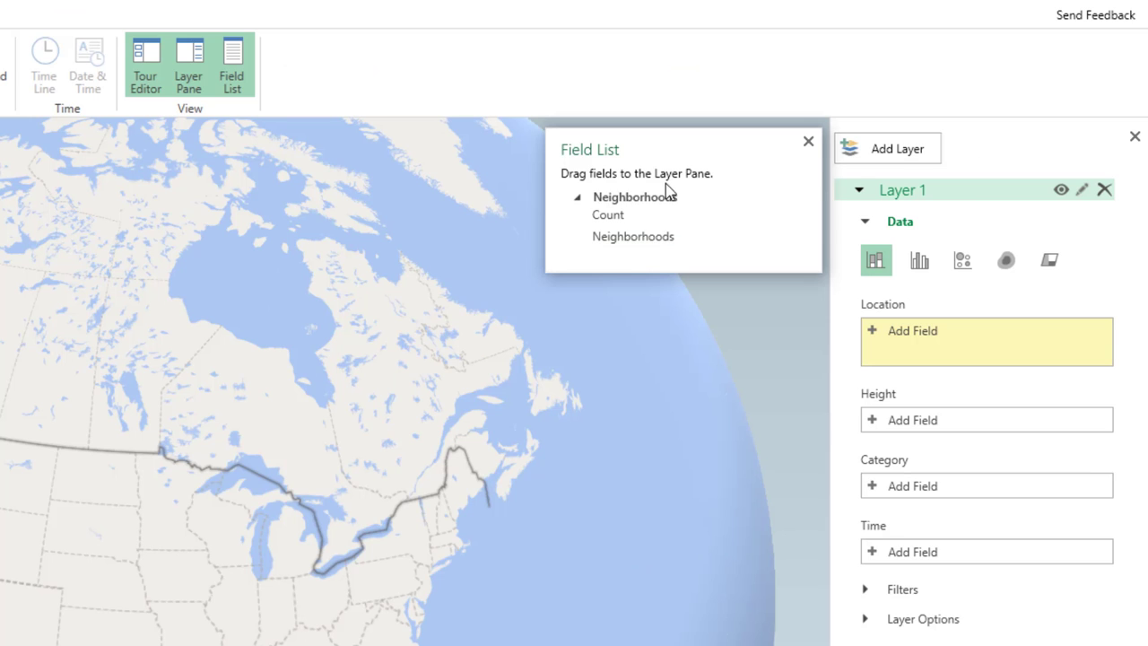
# Locate by Neighborhoods as Custom Region (.kml, .shp), show filled regions, and use Count as the value.
pyautogui.moveTo(980, 134); pyautogui.dragTo(978, 136)
pyautogui.moveTo(646, 206); pyautogui.dragTo(933, 349)
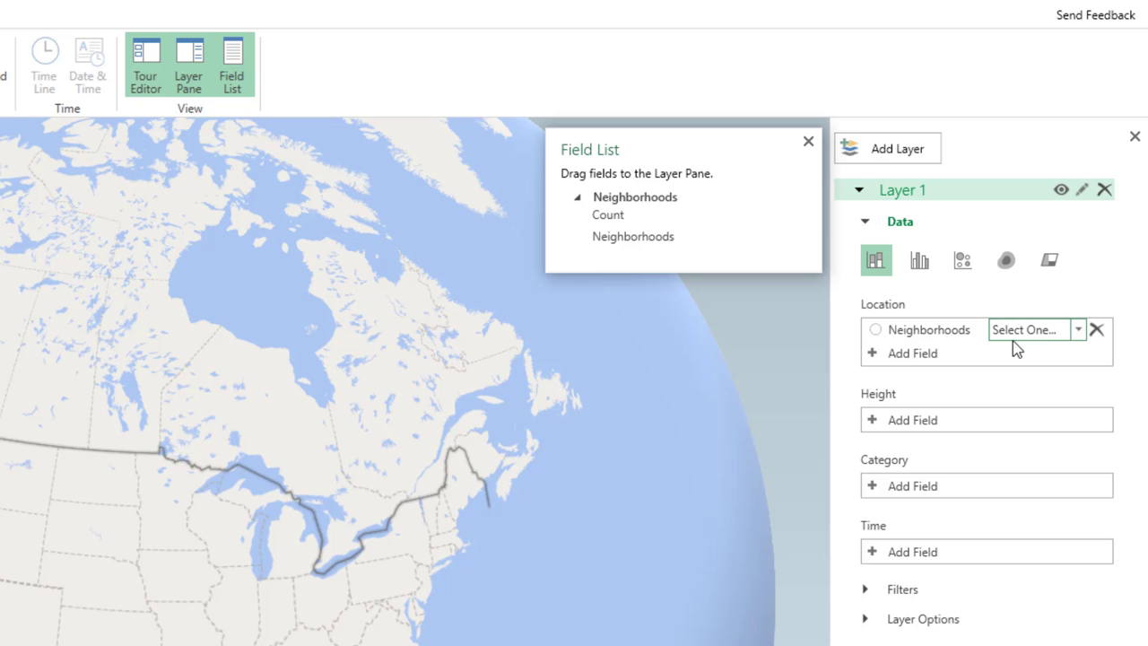
pyautogui.click(1079, 331)
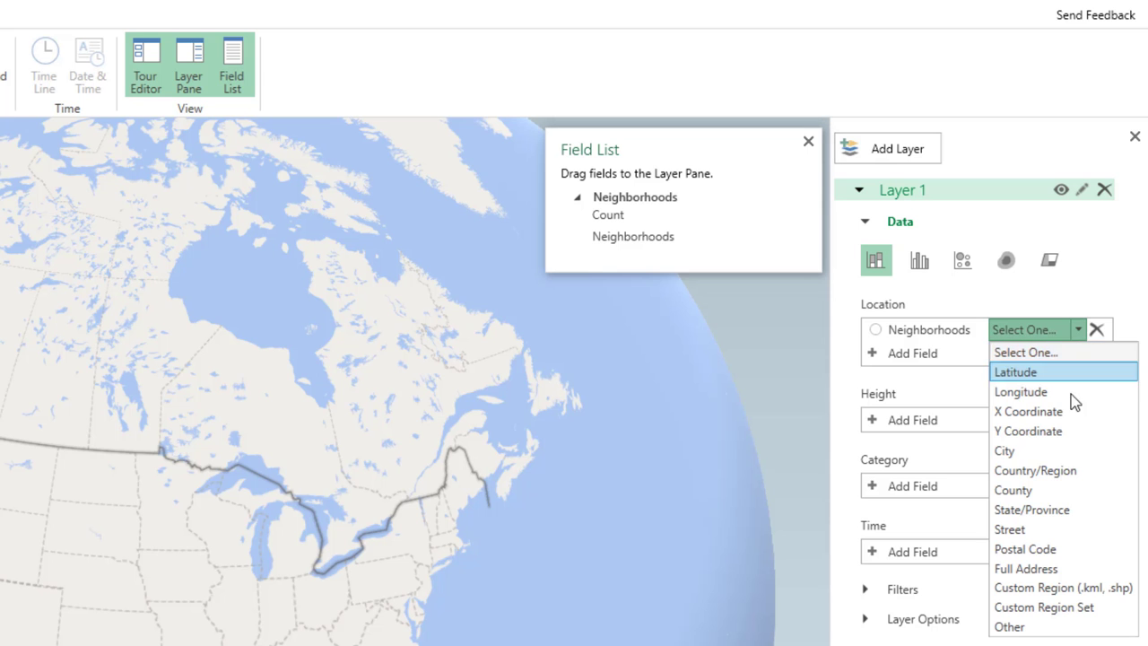
pyautogui.click(1063, 587)
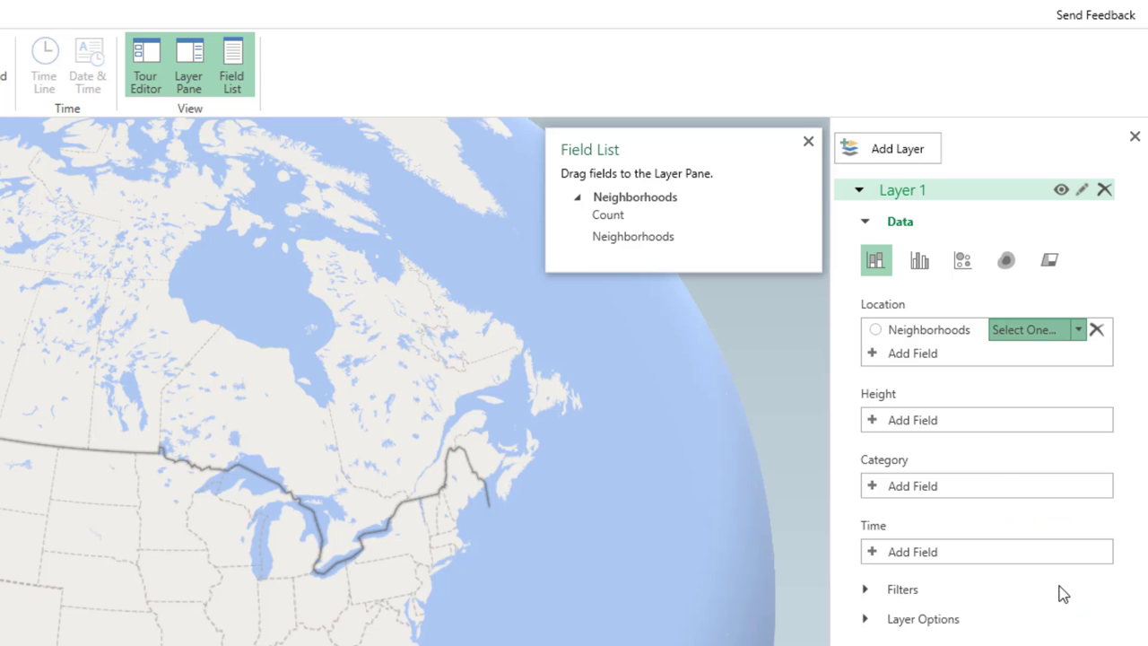
pyautogui.click(1049, 261)
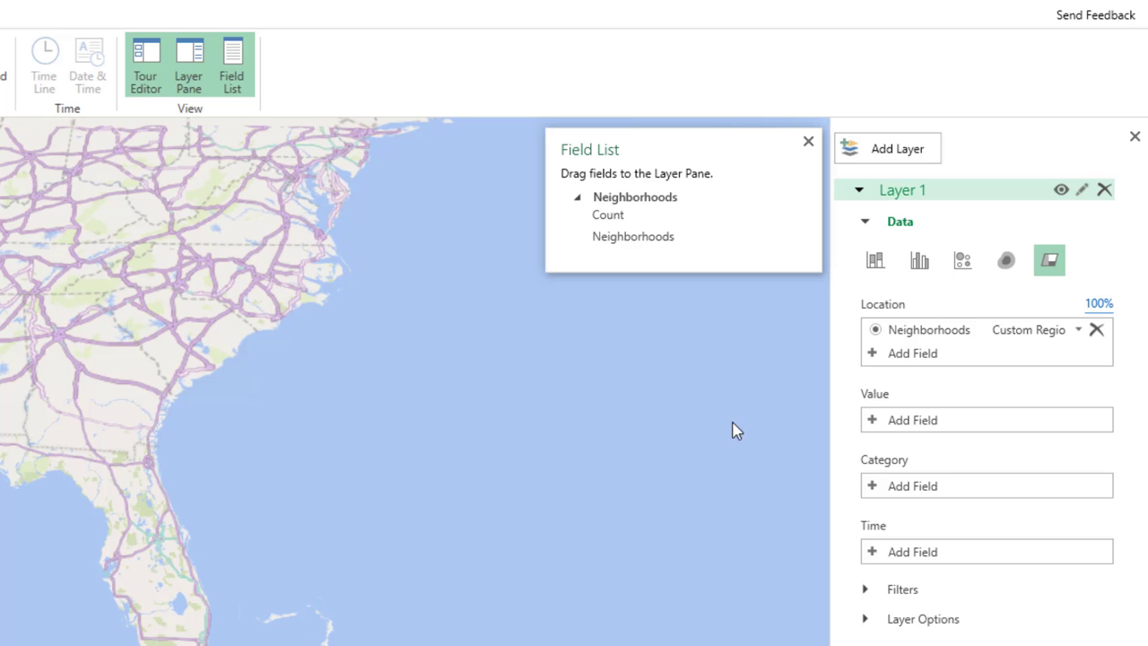
pyautogui.moveTo(687, 217); pyautogui.dragTo(929, 428)
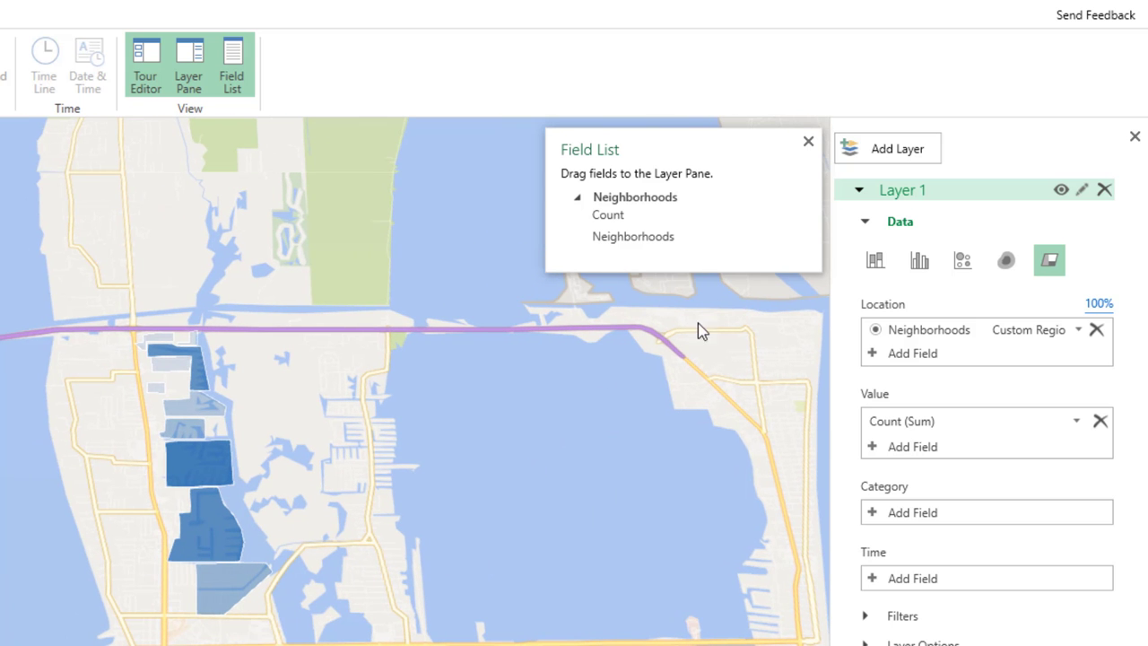
# Add Neighborhoods as the Category so each region gets its own colour, then zoom in.
pyautogui.moveTo(644, 238); pyautogui.dragTo(923, 510)
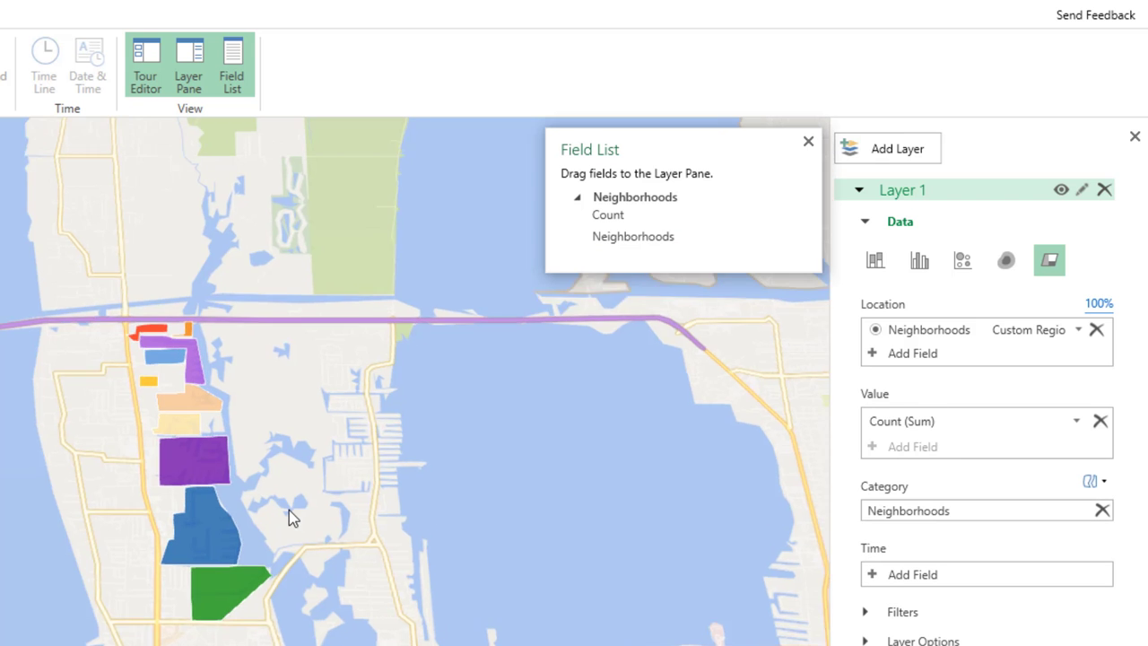
pyautogui.scroll(2, 288, 518)
pyautogui.scroll(2, 430, 436)
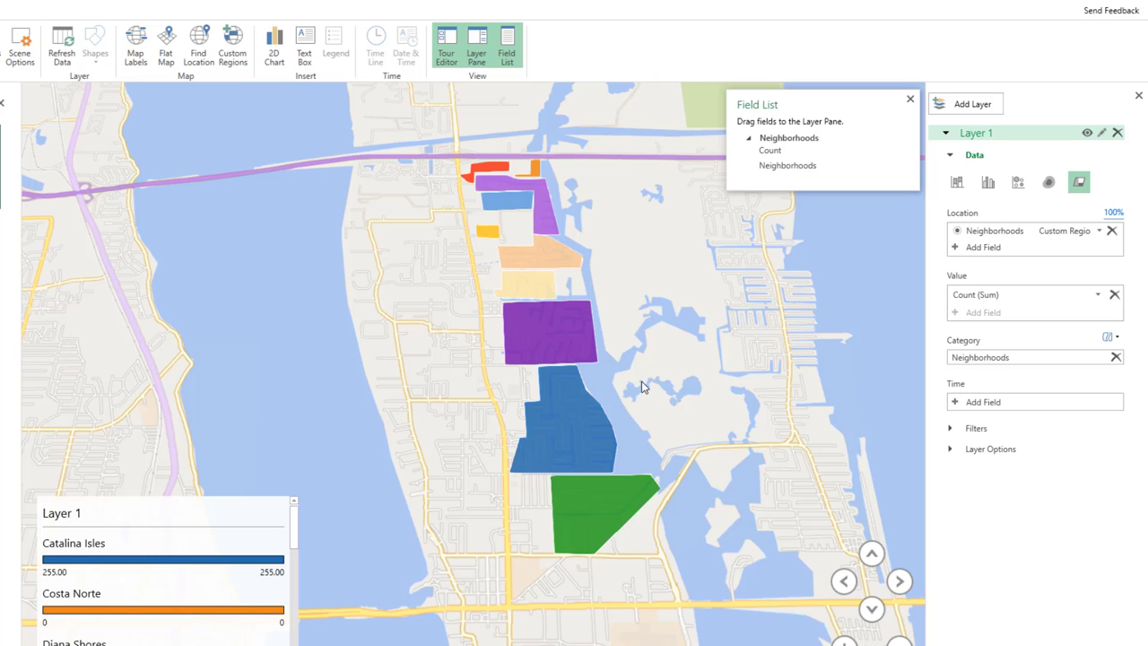
# Turn on Map Labels and inspect region data cards, such as Diana Shores with Count 310.
pyautogui.click(135, 44)
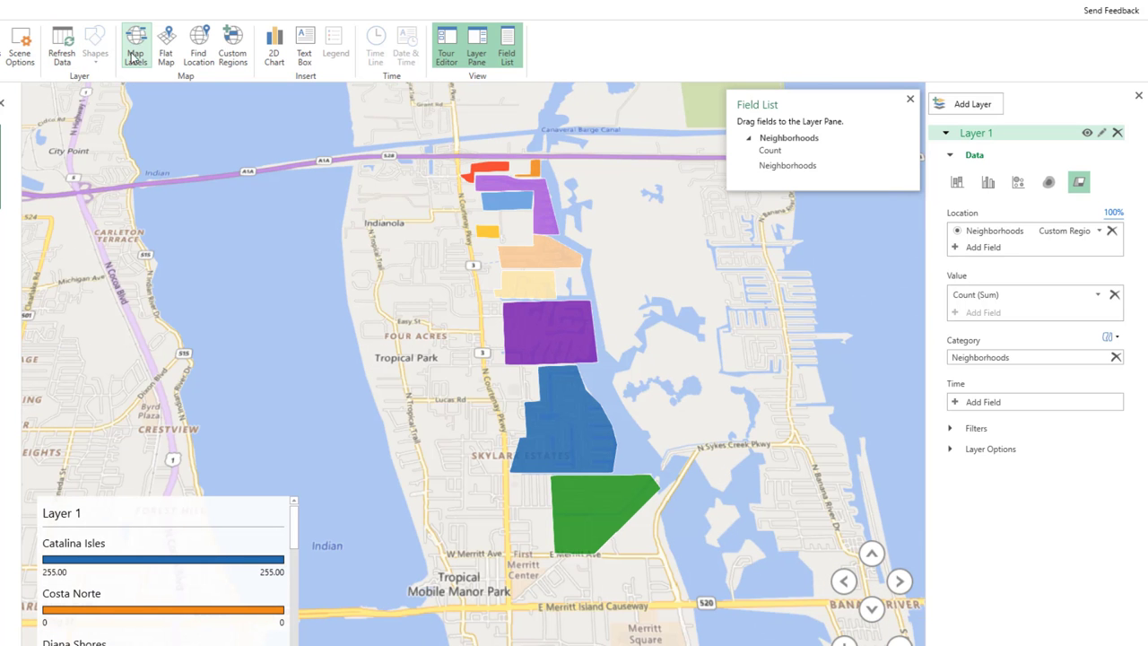
pyautogui.scroll(-5, 141, 570)
pyautogui.scroll(-4, 141, 570)
pyautogui.scroll(4, 140, 571)
pyautogui.moveTo(566, 340)
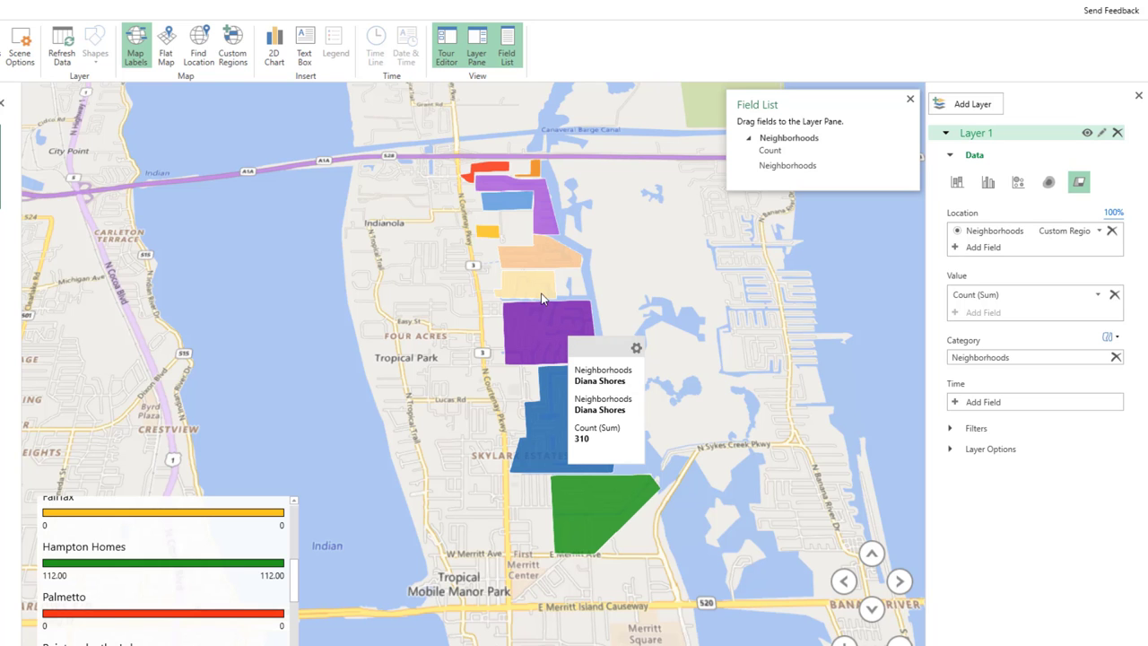
pyautogui.moveTo(543, 257)
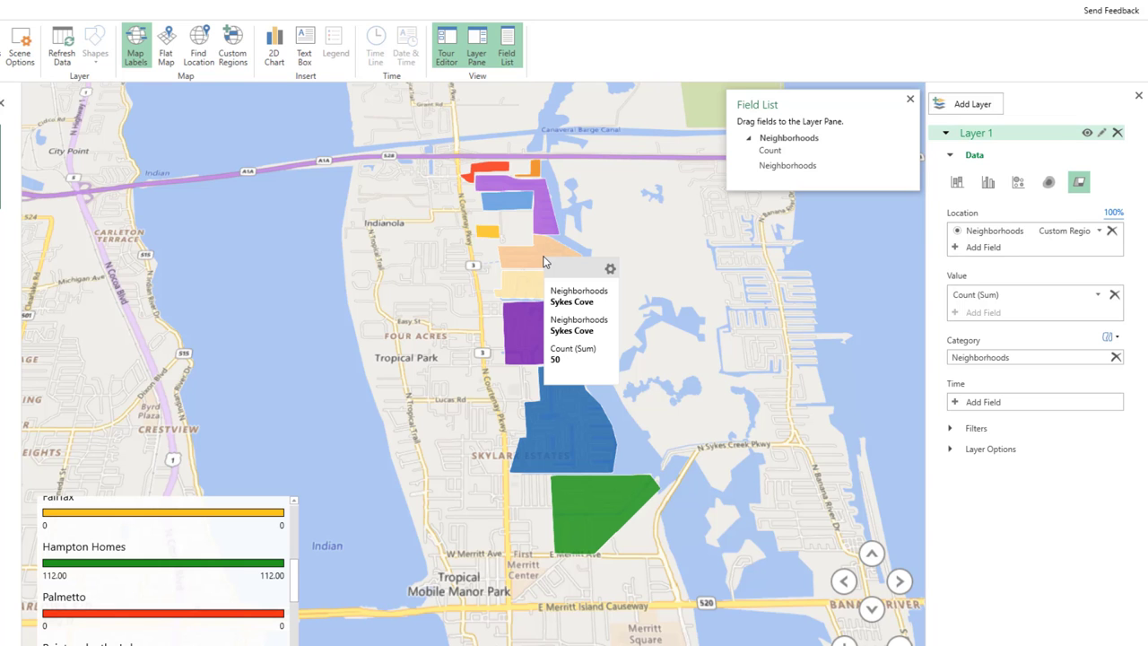
pyautogui.moveTo(499, 201)
pyautogui.moveTo(483, 174)
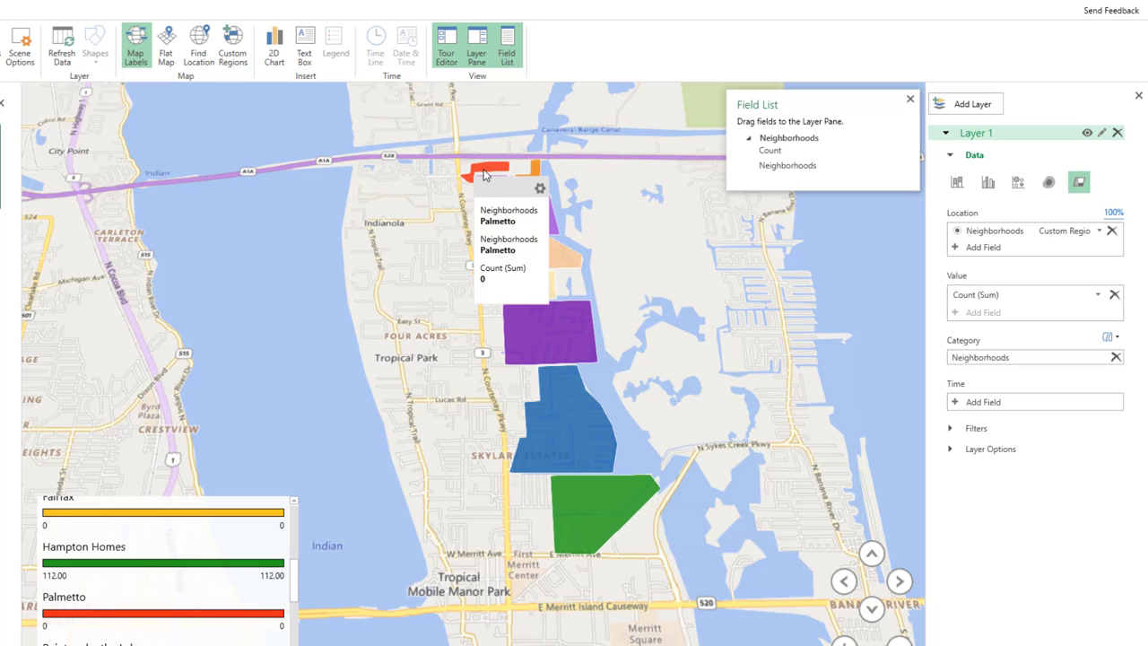